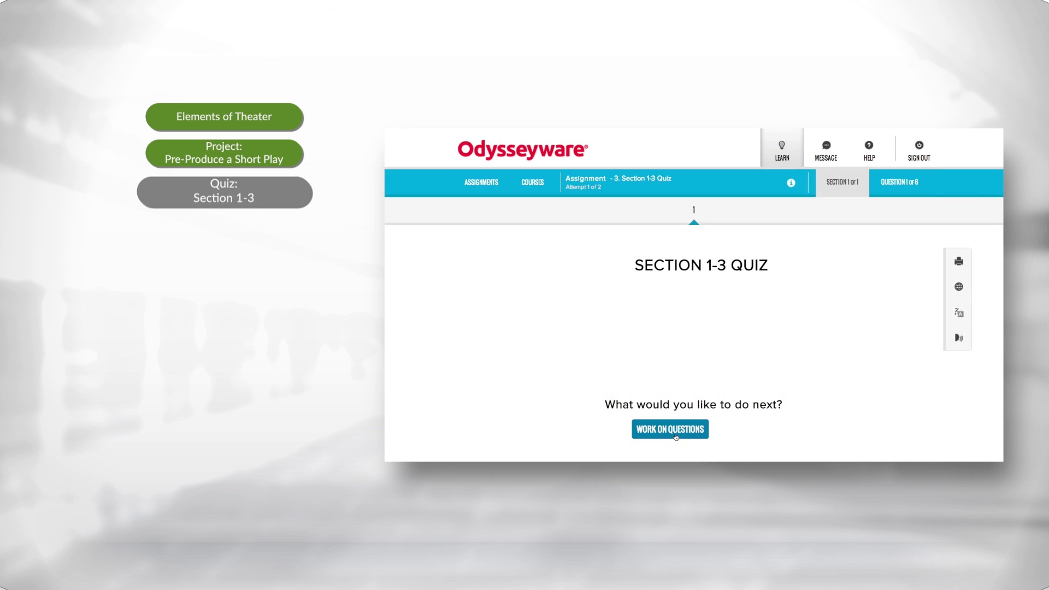
Start the Section 1-3 quiz at its first True/False question.
left_click(676, 434)
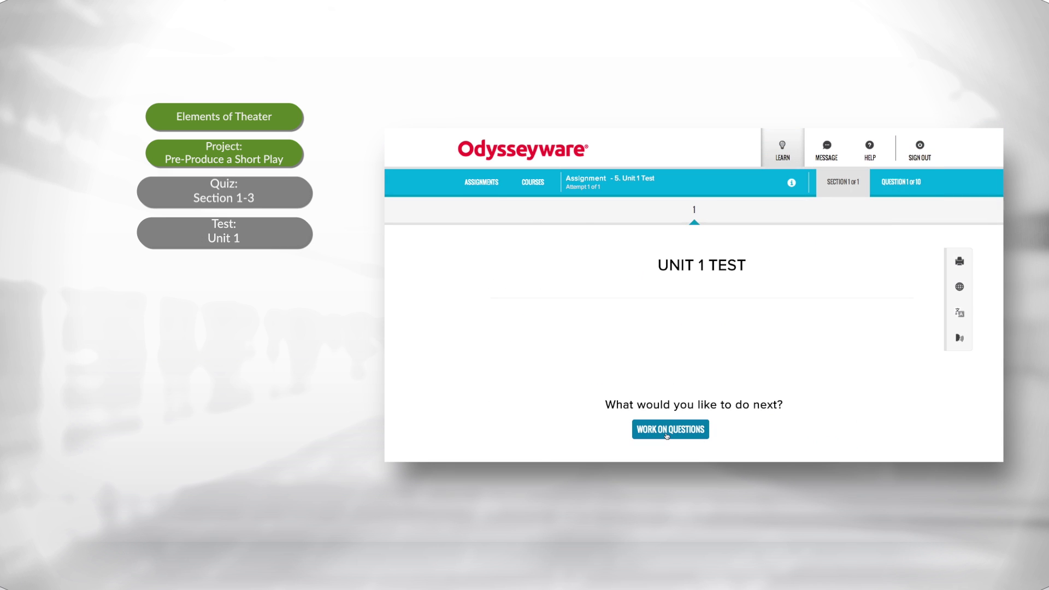
Go to quiz question 3 and answer that theater exists To Entertain.
left_click(667, 435)
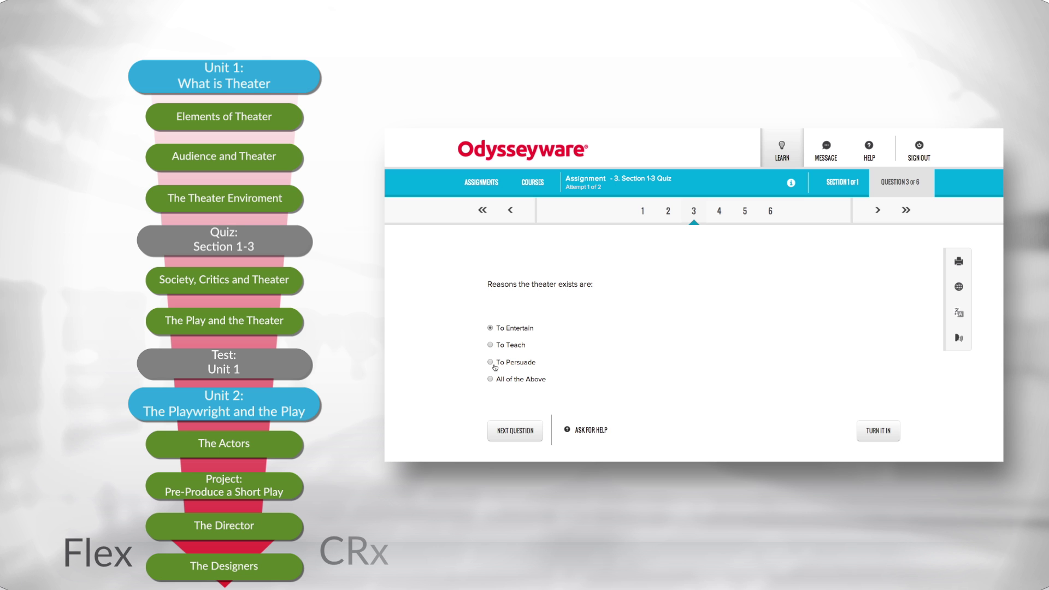
Advance to question 4, the written prompt about performing for an audience.
left_click(514, 430)
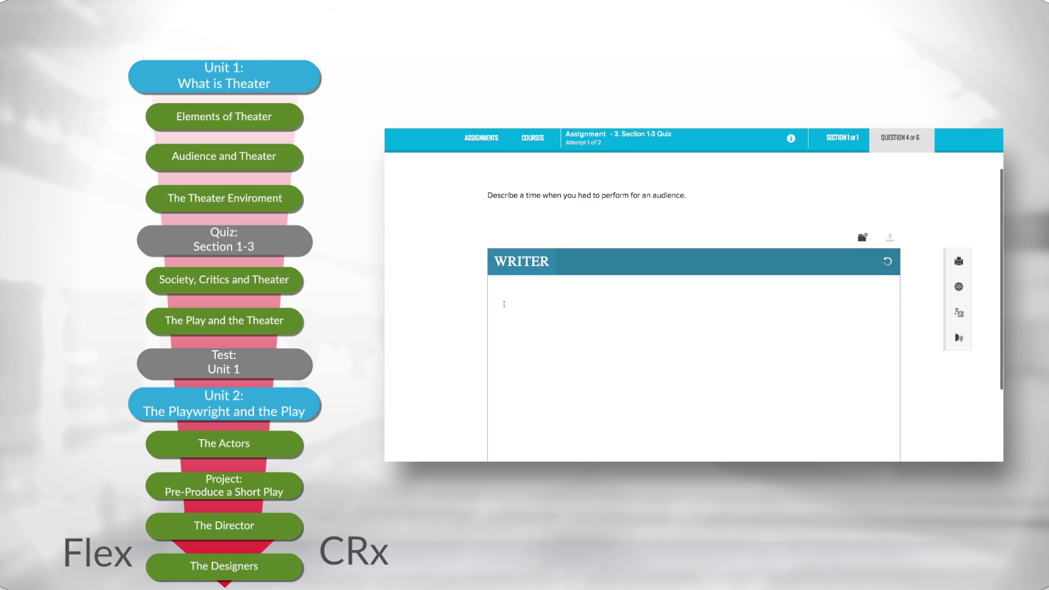